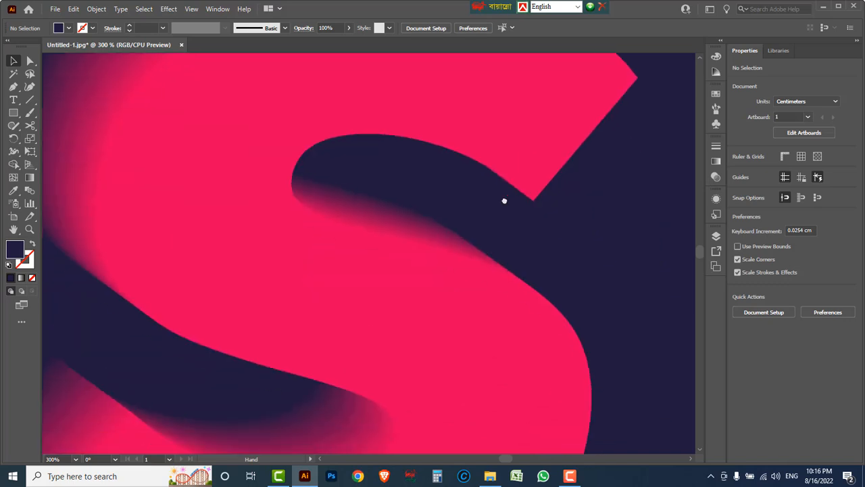
Examine the finished pink S artwork up close, including its soft dark blended edges around the curves
{"action": "left_click_drag", "start_coordinate": [511, 307], "coordinate": [495, 163]}
{"action": "left_click_drag", "start_coordinate": [405, 368], "coordinate": [421, 270]}
{"action": "left_click_drag", "start_coordinate": [360, 275], "coordinate": [450, 315]}
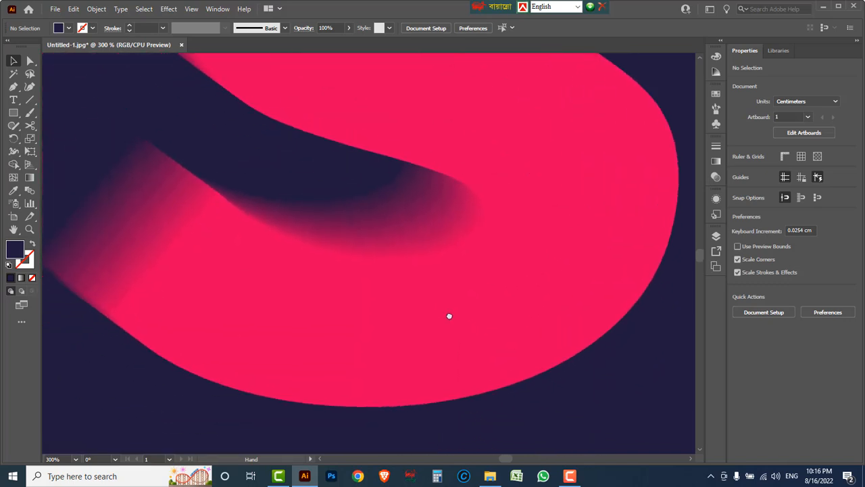
{"action": "left_click_drag", "start_coordinate": [179, 240], "coordinate": [274, 216]}
{"action": "left_click_drag", "start_coordinate": [310, 132], "coordinate": [288, 264]}
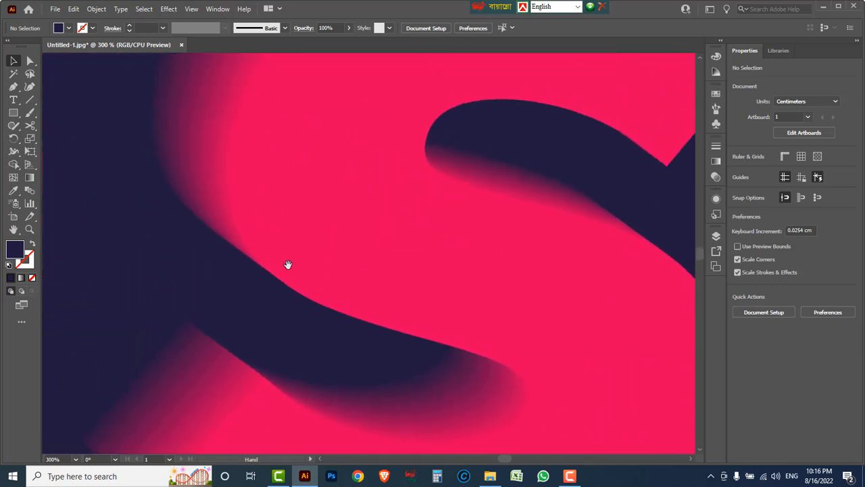
{"action": "left_click_drag", "start_coordinate": [288, 152], "coordinate": [263, 245]}
{"action": "left_click_drag", "start_coordinate": [332, 153], "coordinate": [305, 209]}
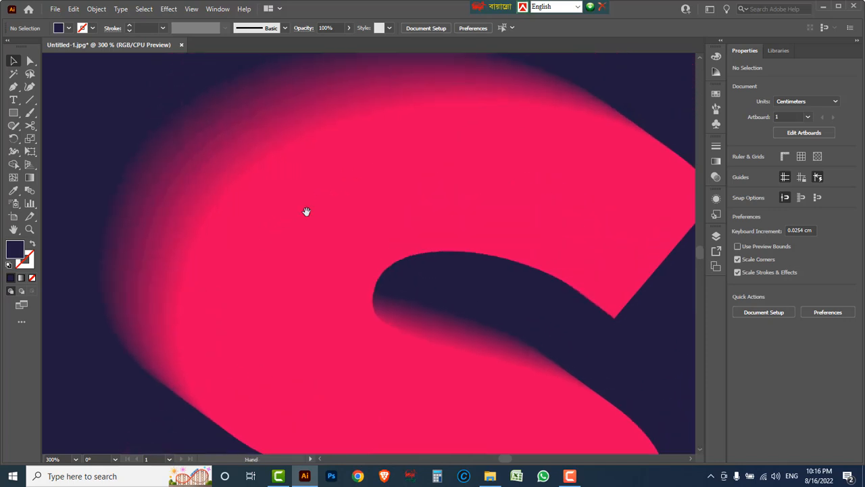
{"action": "left_click_drag", "start_coordinate": [372, 176], "coordinate": [365, 230]}
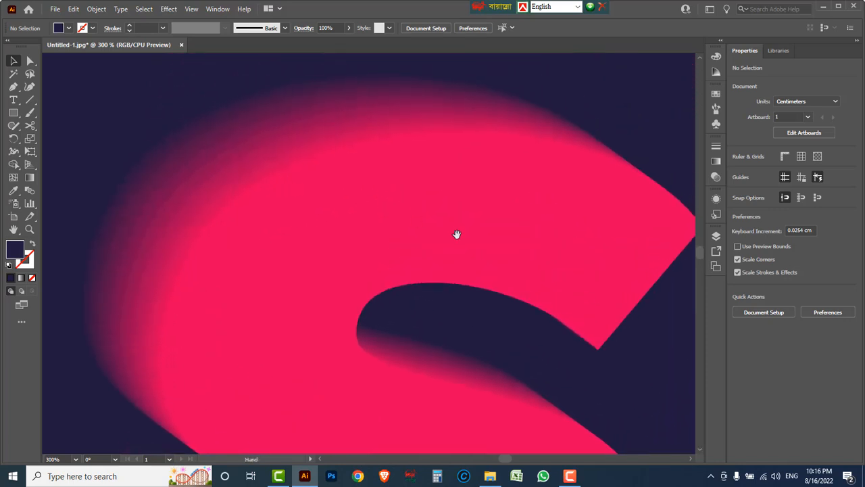
{"action": "left_click", "coordinate": [450, 230]}
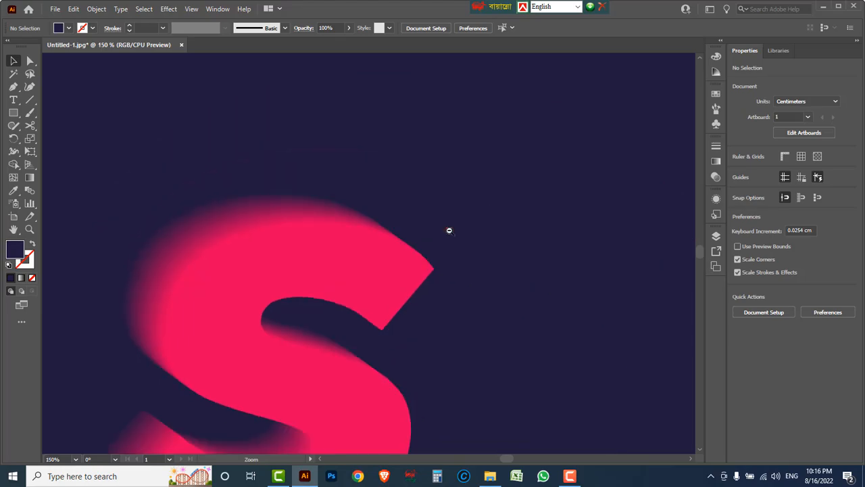
{"action": "left_click_drag", "start_coordinate": [343, 328], "coordinate": [437, 224]}
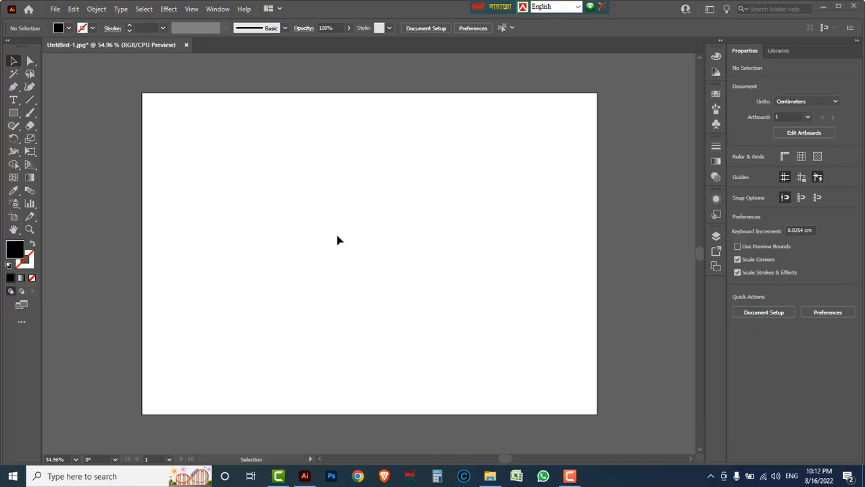
Add the letter "S" as 72 pt point text on the blank artboard with the Type tool
{"action": "left_click", "coordinate": [14, 101]}
{"action": "right_click", "coordinate": [13, 101]}
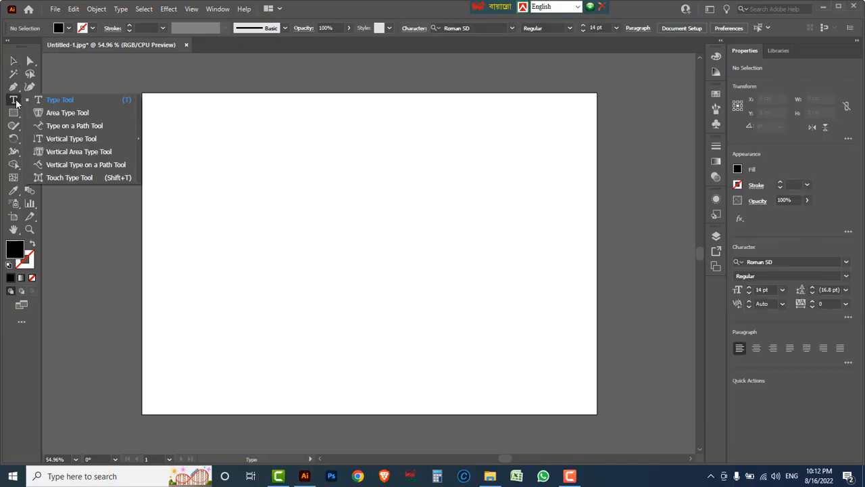
{"action": "left_click", "coordinate": [64, 103]}
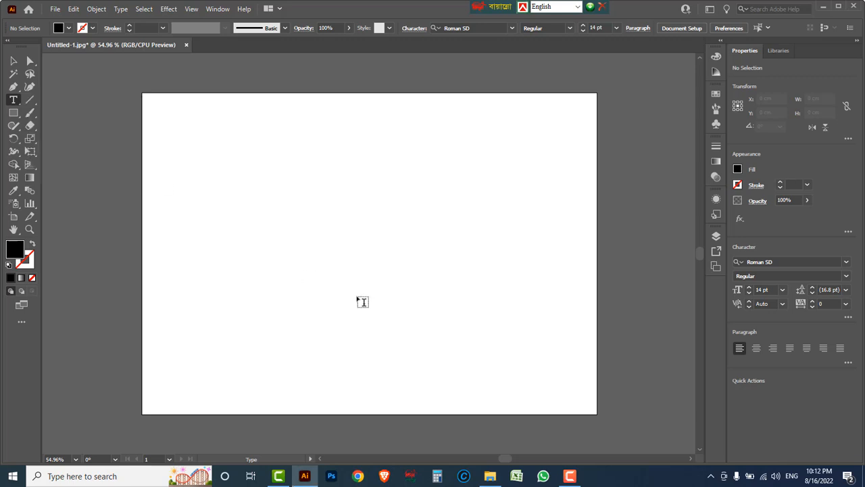
{"action": "left_click", "coordinate": [303, 255]}
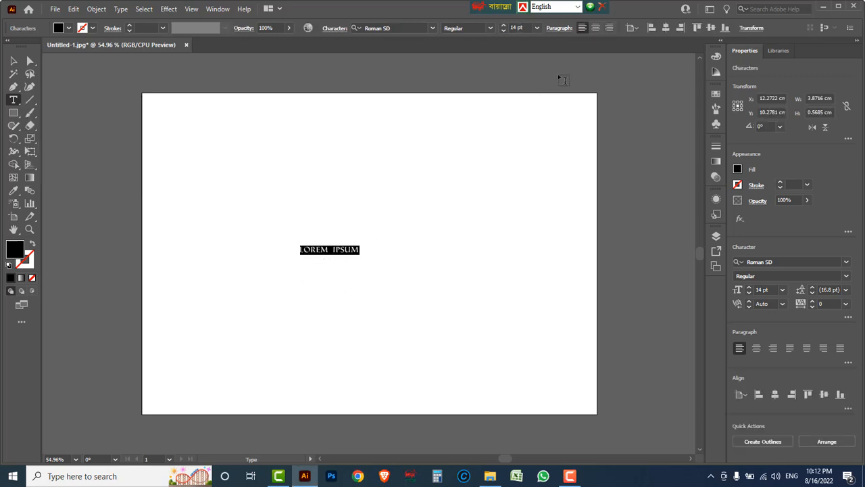
{"action": "left_click", "coordinate": [536, 28]}
{"action": "left_click", "coordinate": [551, 221]}
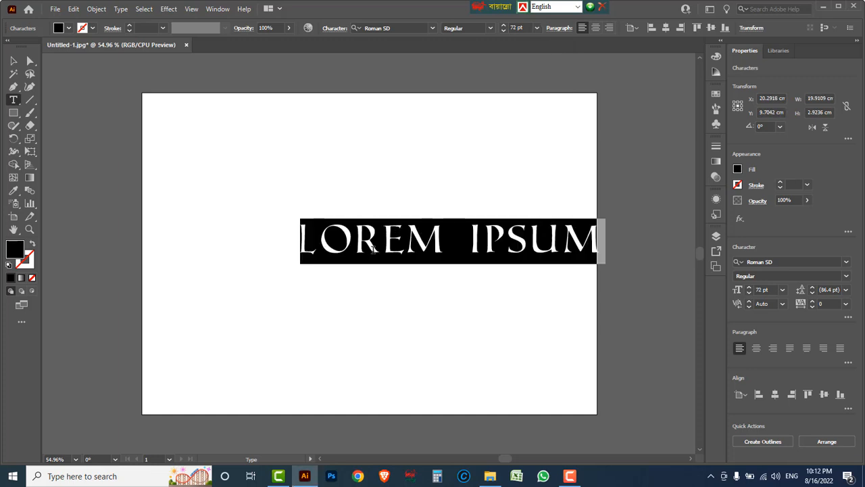
{"action": "type", "text": "S"}
{"action": "left_click", "coordinate": [13, 61]}
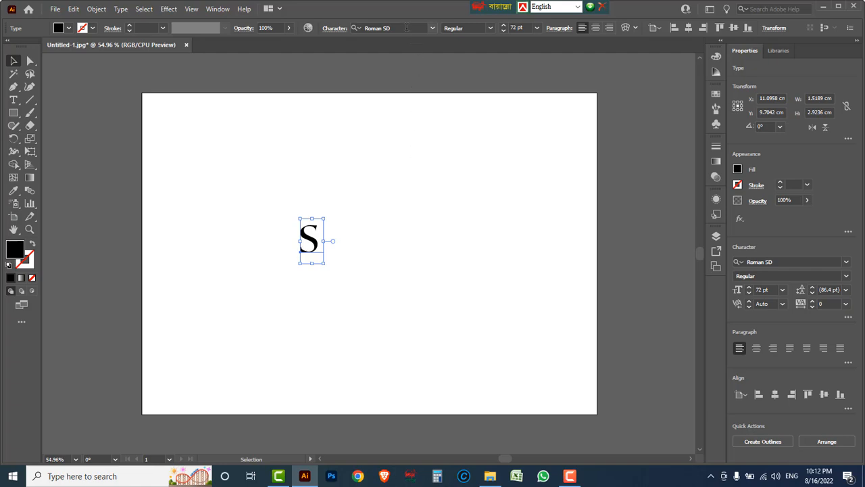
Change the letter's font to REBELTON ITALIC Bold
{"action": "left_click", "coordinate": [407, 27]}
{"action": "type", "text": "r"}
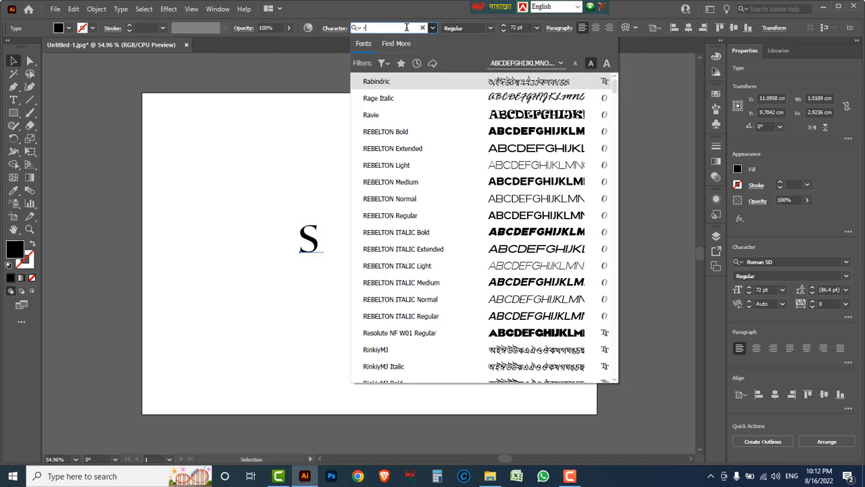
{"action": "type", "text": "e"}
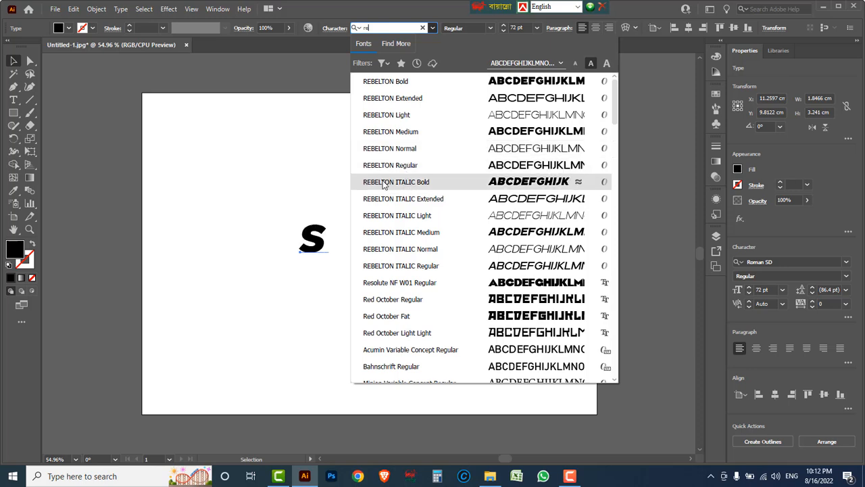
{"action": "left_click", "coordinate": [421, 182]}
Set the letter's font size to 300 pt
{"action": "left_click", "coordinate": [537, 28]}
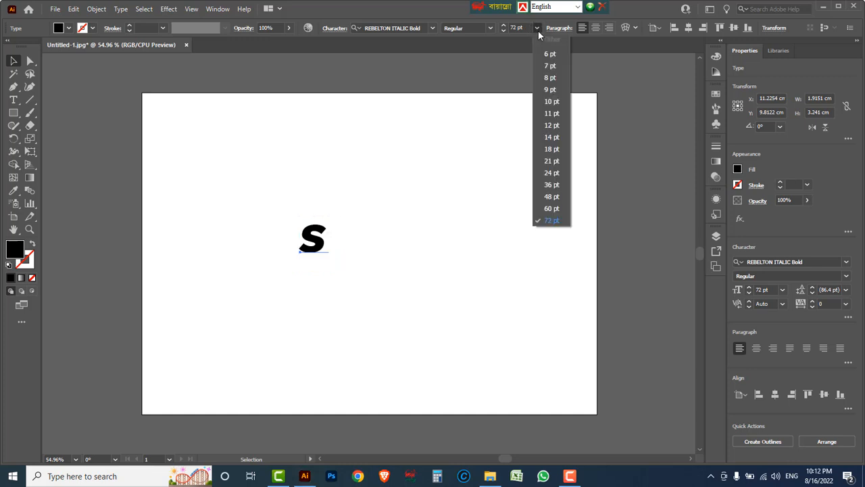
{"action": "left_click", "coordinate": [514, 67]}
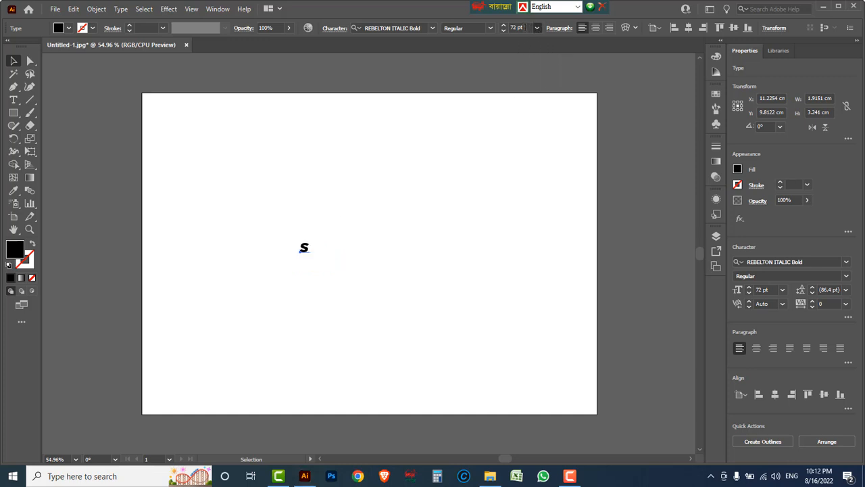
{"action": "left_click", "coordinate": [525, 28]}
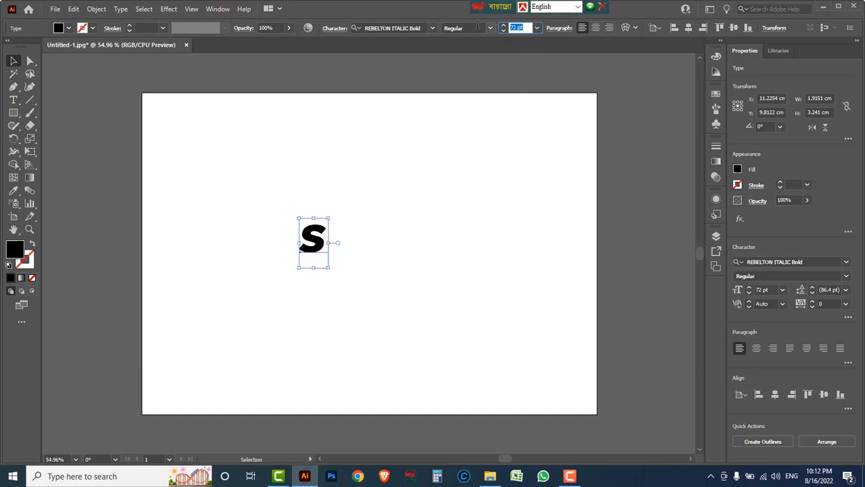
{"action": "type", "text": "3"}
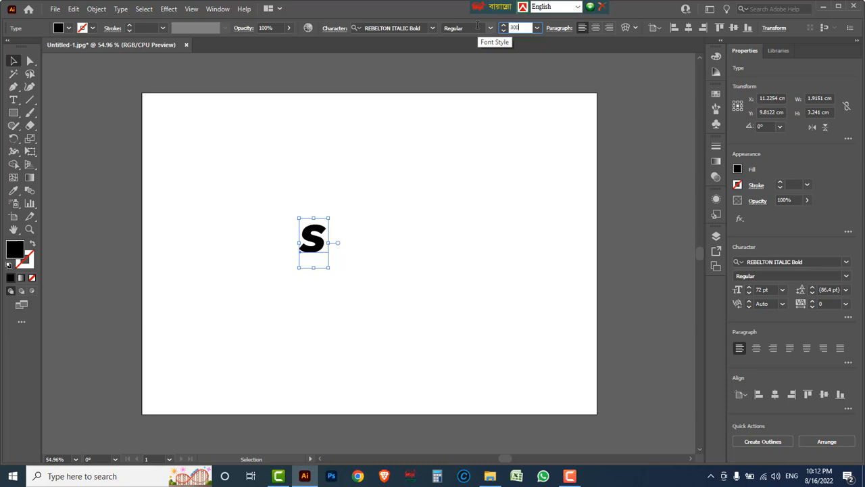
{"action": "type", "text": "00"}
{"action": "key", "text": "Return"}
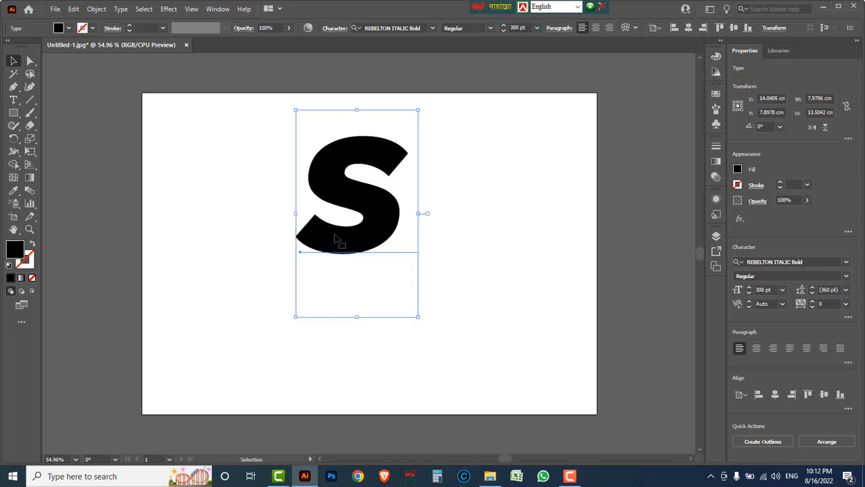
Reposition the S near the artboard's centre and place a duplicate diagonally up and left, partly overlapping it
{"action": "left_click_drag", "start_coordinate": [366, 202], "coordinate": [436, 282]}
{"action": "left_click_drag", "start_coordinate": [269, 166], "coordinate": [315, 230]}
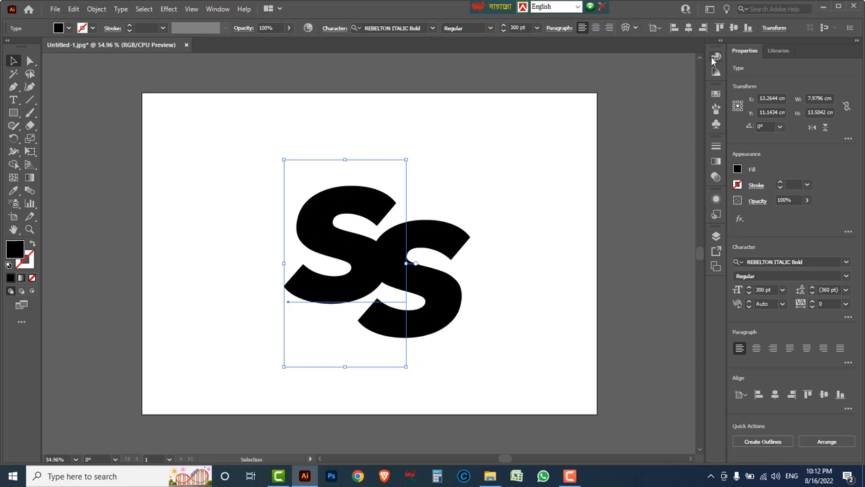
Show the CMYK color options and fill the upper-left S with C 100, M 100, Y 40, K 47
{"action": "left_click", "coordinate": [715, 58]}
{"action": "left_click", "coordinate": [699, 51]}
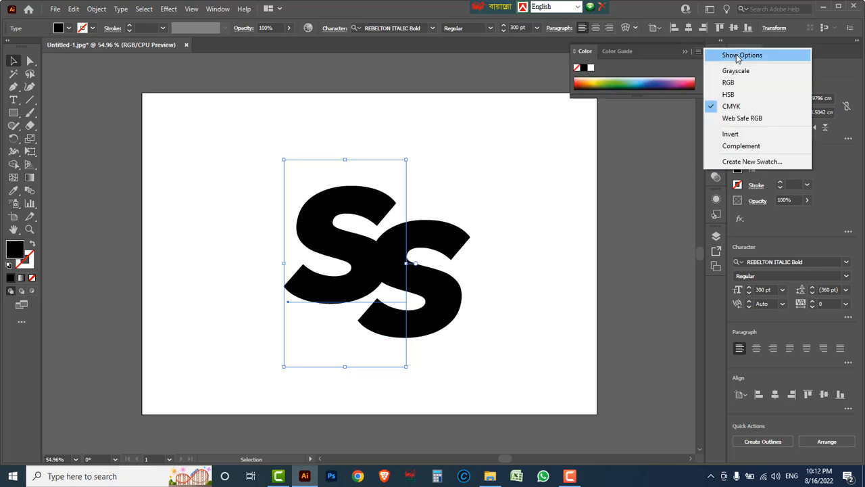
{"action": "left_click", "coordinate": [738, 56]}
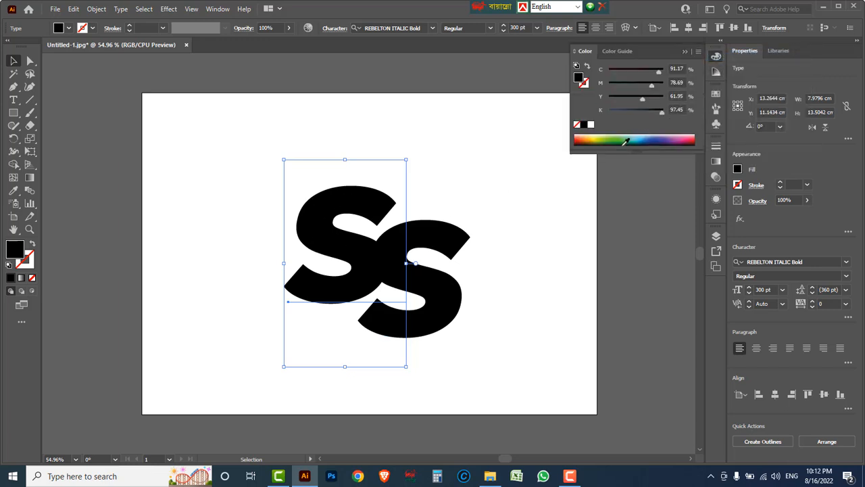
{"action": "mouse_move", "coordinate": [660, 74]}
{"action": "left_mouse_down"}
{"action": "mouse_move", "coordinate": [680, 71]}
{"action": "mouse_move", "coordinate": [671, 85]}
{"action": "left_mouse_up"}
{"action": "left_click", "coordinate": [643, 99]}
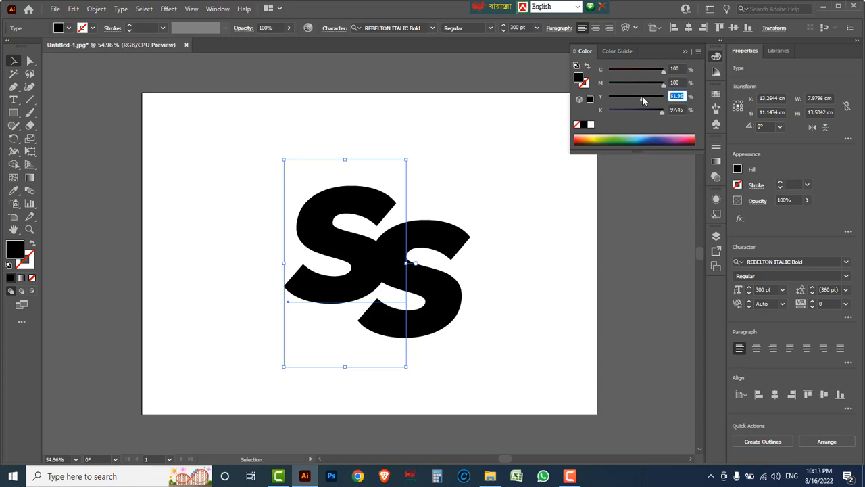
{"action": "type", "text": "40"}
{"action": "key", "text": "Tab"}
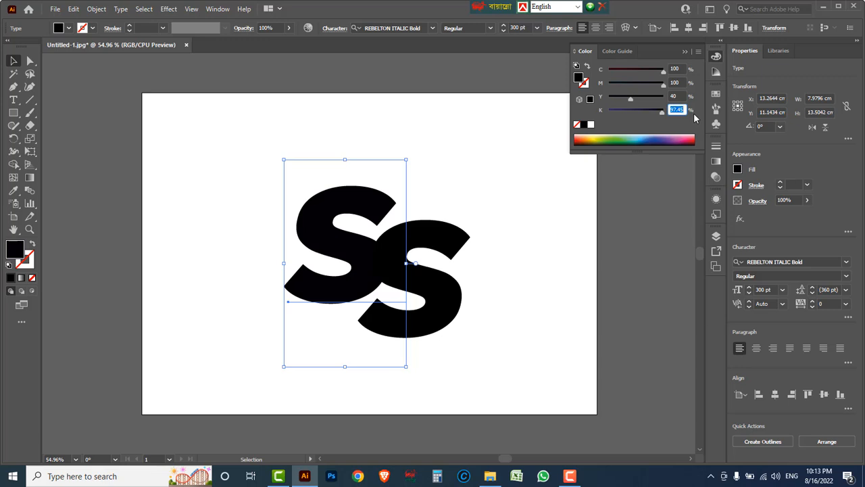
{"action": "type", "text": "47"}
{"action": "key", "text": "Return"}
Fill the lower-right S with C 0, M 100, Y 40, K 0, then deselect it
{"action": "left_click", "coordinate": [451, 242]}
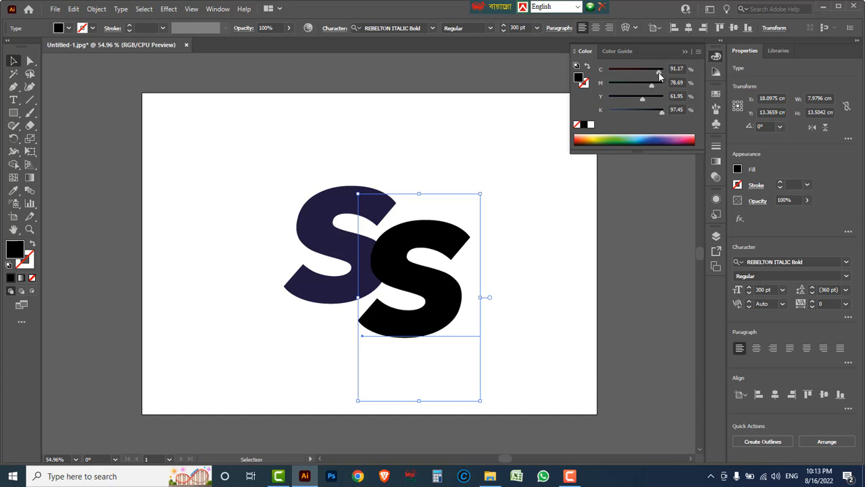
{"action": "left_click_drag", "start_coordinate": [659, 72], "coordinate": [579, 70]}
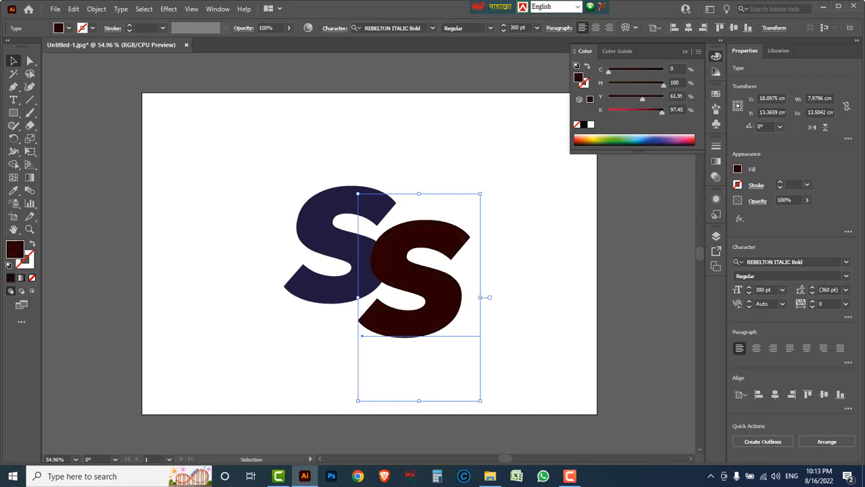
{"action": "left_click_drag", "start_coordinate": [663, 110], "coordinate": [636, 98]}
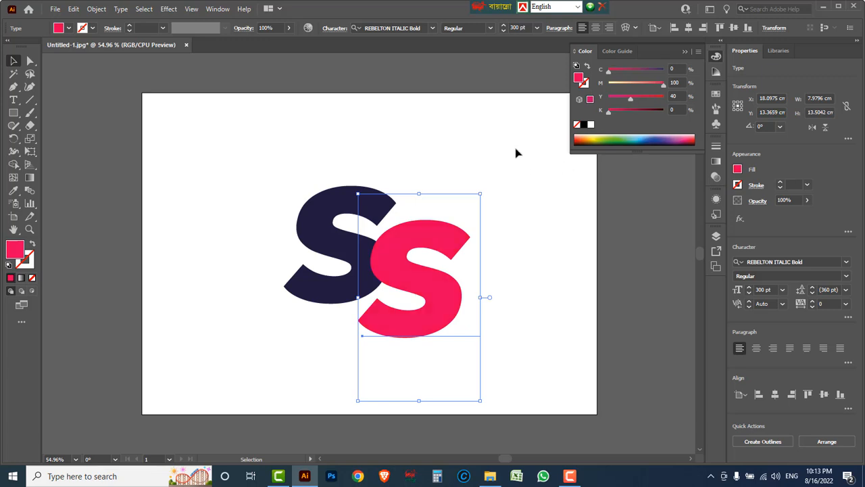
{"action": "left_click", "coordinate": [460, 151]}
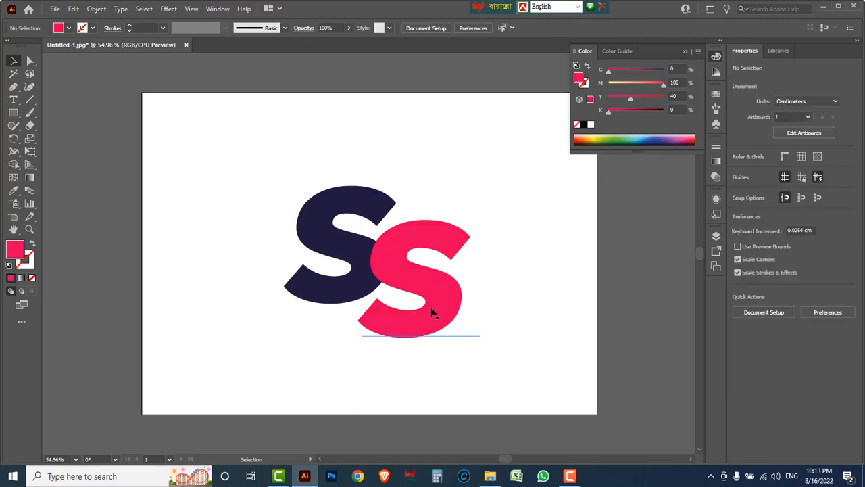
Move the pink S over the navy S, leaving it offset slightly down and to the right
{"action": "left_click_drag", "start_coordinate": [428, 309], "coordinate": [387, 280]}
{"action": "key", "text": "ctrl+z"}
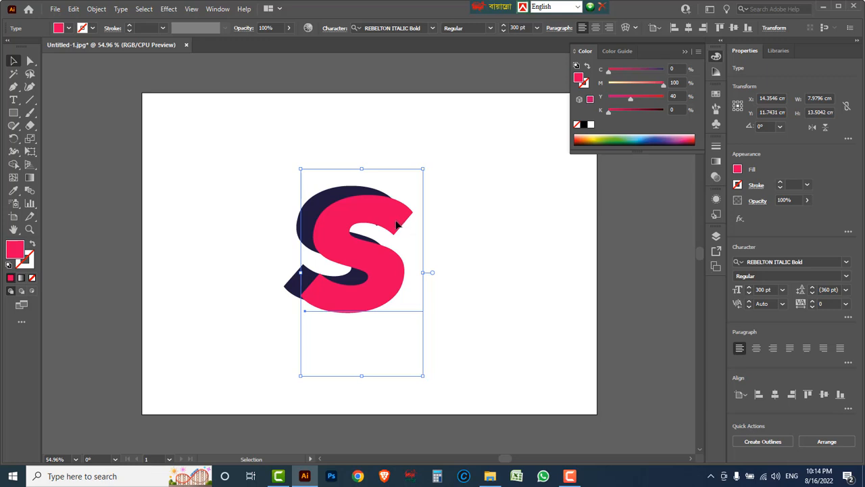
{"action": "left_click_drag", "start_coordinate": [399, 224], "coordinate": [396, 227]}
Blend the navy S and the pink S together with the Blend tool, using their matching baseline anchor points
{"action": "left_click_drag", "start_coordinate": [225, 159], "coordinate": [426, 308]}
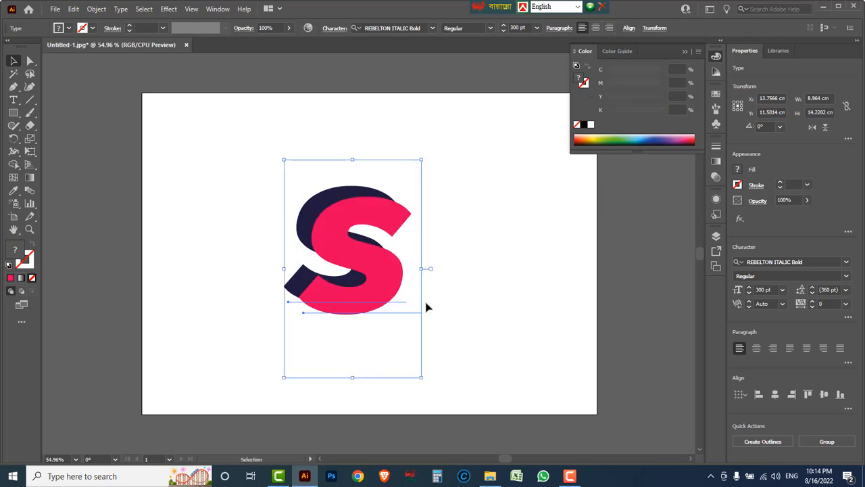
{"action": "left_click", "coordinate": [31, 193]}
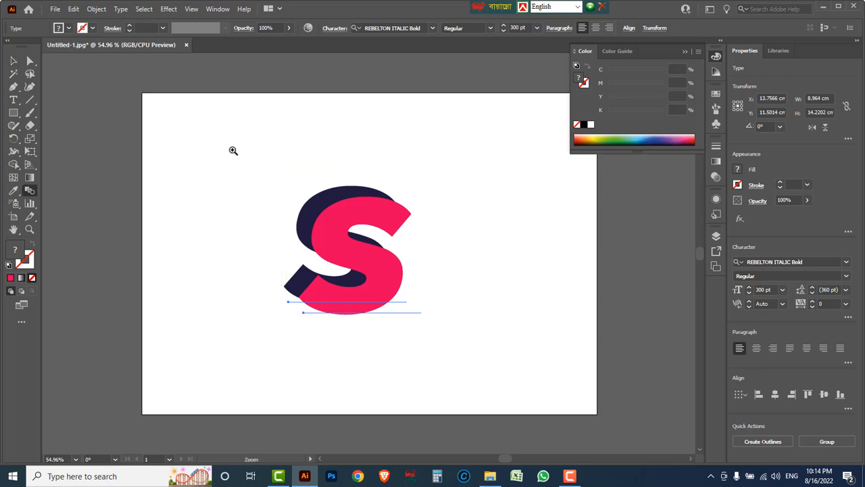
{"action": "left_click_drag", "start_coordinate": [232, 149], "coordinate": [487, 349]}
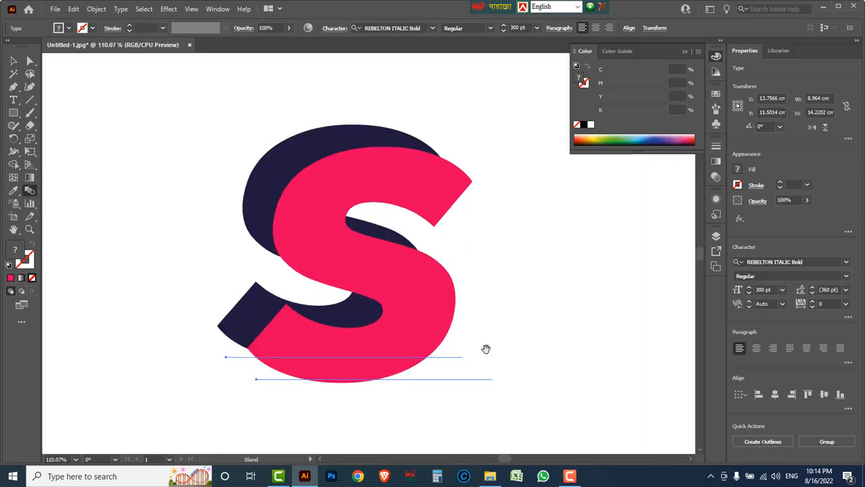
{"action": "left_click", "coordinate": [257, 381]}
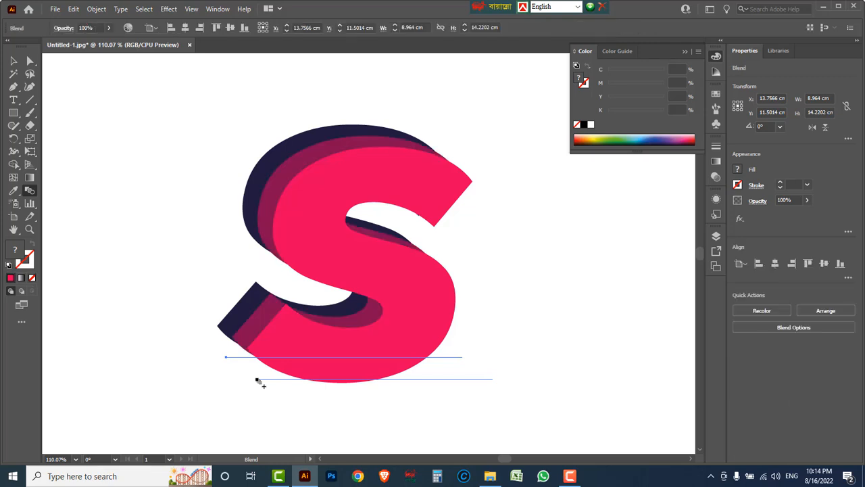
Set the blend spacing to Specified Steps with 14 steps and apply it to the S
{"action": "double_click", "coordinate": [29, 192]}
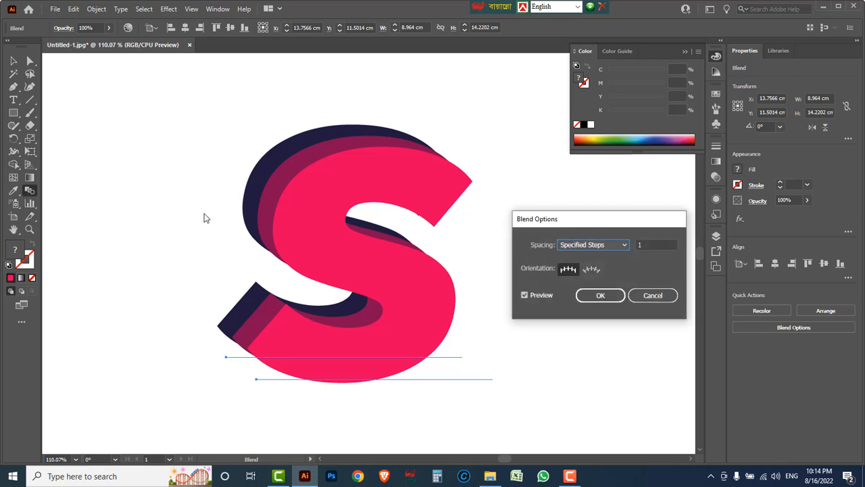
{"action": "left_click", "coordinate": [623, 246]}
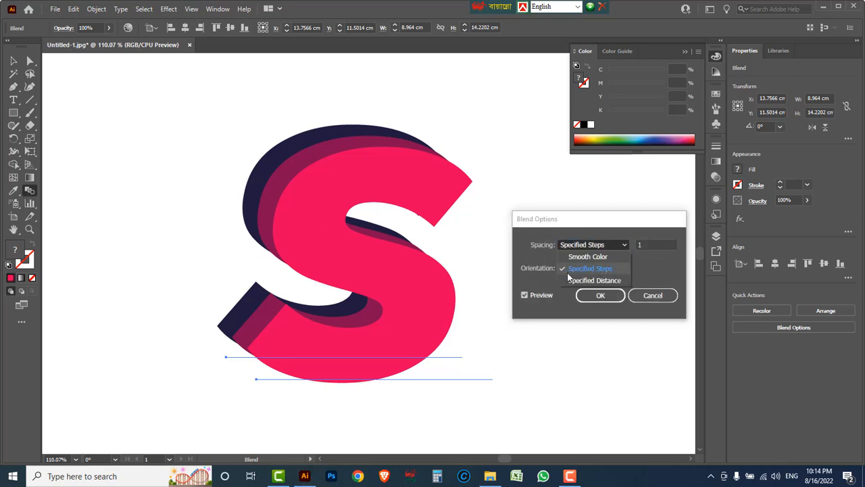
{"action": "left_click", "coordinate": [607, 269]}
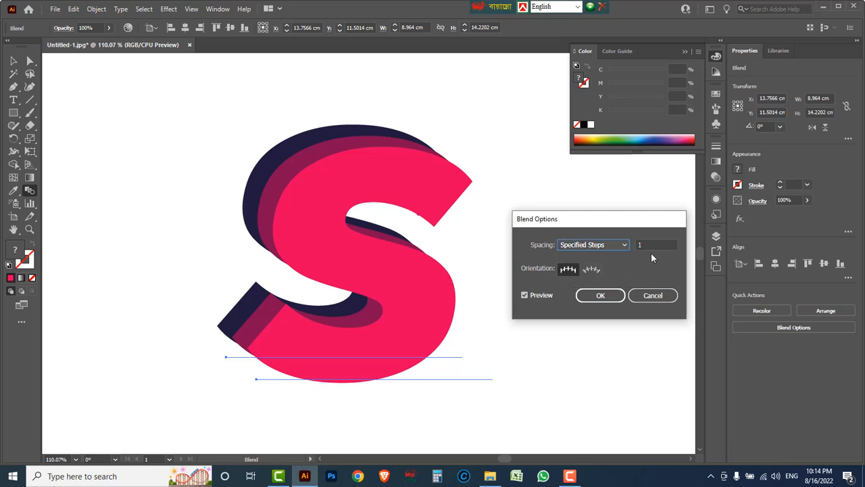
{"action": "type", "text": "5"}
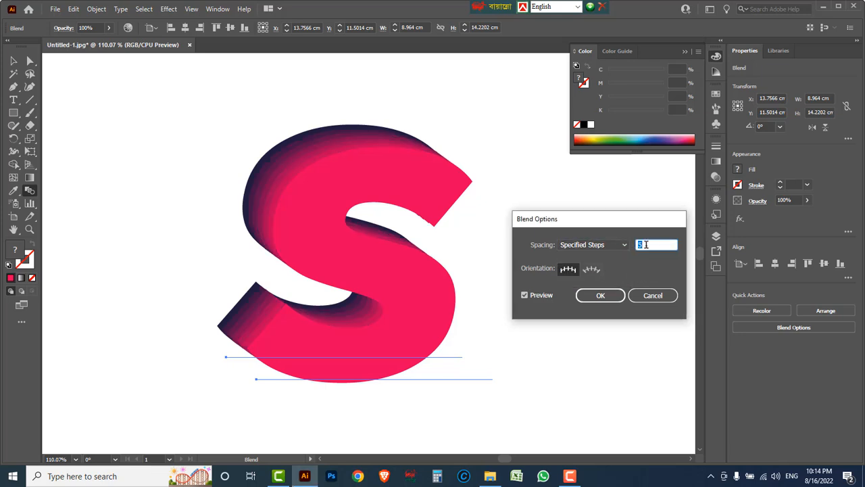
{"action": "scroll", "coordinate": [645, 244], "scroll_direction": "down", "scroll_amount": 4}
{"action": "scroll", "coordinate": [642, 246], "scroll_direction": "down", "scroll_amount": 3}
{"action": "left_click", "coordinate": [611, 296]}
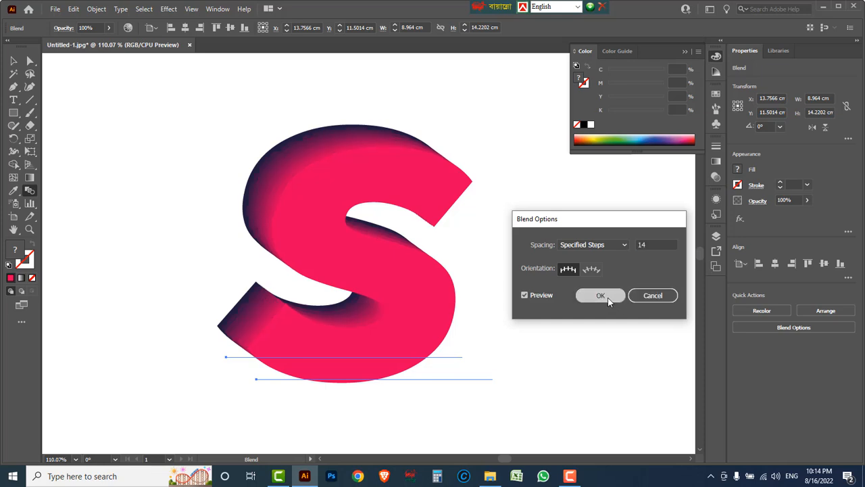
Move the blended S slightly right and down to the middle of the artboard, and deselect it
{"action": "key", "text": "z"}
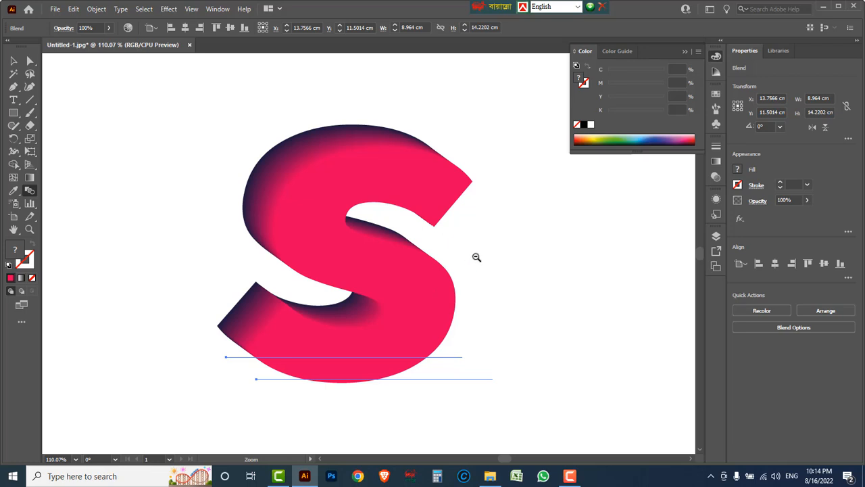
{"action": "left_click", "coordinate": [477, 257], "text": "alt"}
{"action": "left_click", "coordinate": [436, 266], "text": "alt"}
{"action": "left_click", "coordinate": [376, 267], "text": "alt"}
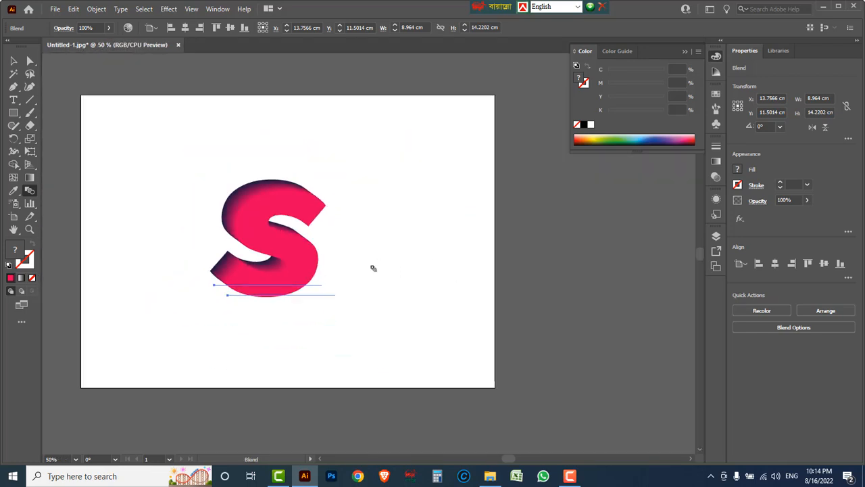
{"action": "key", "text": "v"}
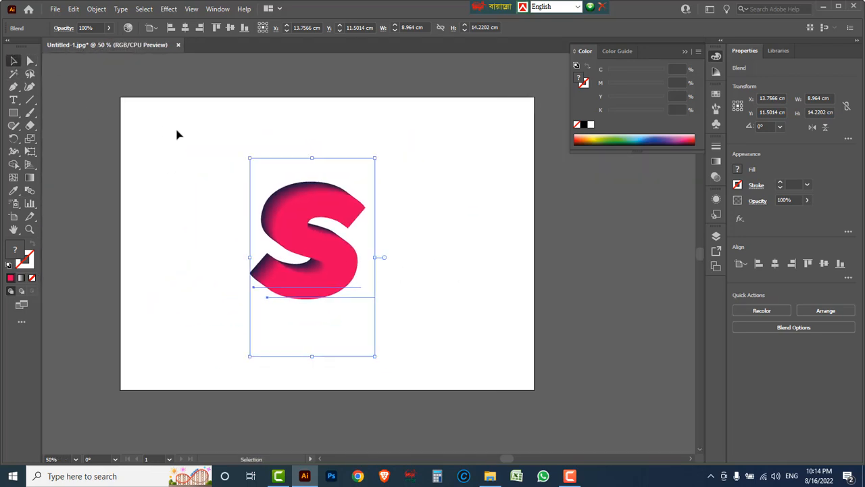
{"action": "left_click_drag", "start_coordinate": [175, 140], "coordinate": [331, 257]}
{"action": "left_click_drag", "start_coordinate": [320, 245], "coordinate": [341, 246]}
{"action": "left_click", "coordinate": [57, 127]}
Draw a 29.7 x 21 cm rectangle covering the whole artboard
{"action": "left_click_drag", "start_coordinate": [14, 113], "coordinate": [14, 117]}
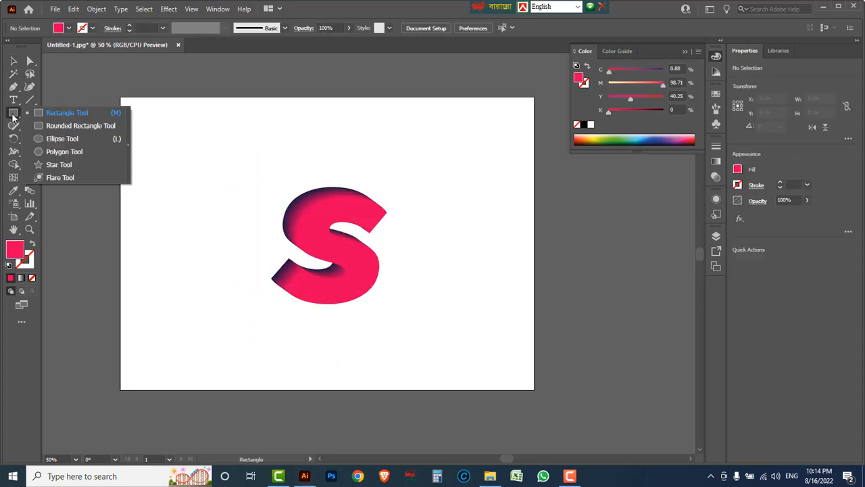
{"action": "left_click", "coordinate": [60, 114]}
{"action": "left_click_drag", "start_coordinate": [122, 100], "coordinate": [534, 390]}
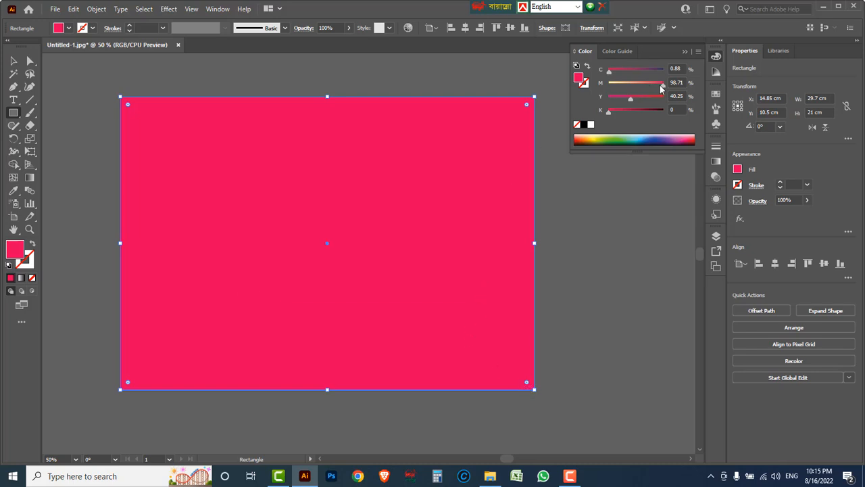
Fill the artboard-sized rectangle with navy C 100, M 100, Y 40.25, K 47
{"action": "left_click_drag", "start_coordinate": [662, 89], "coordinate": [664, 70]}
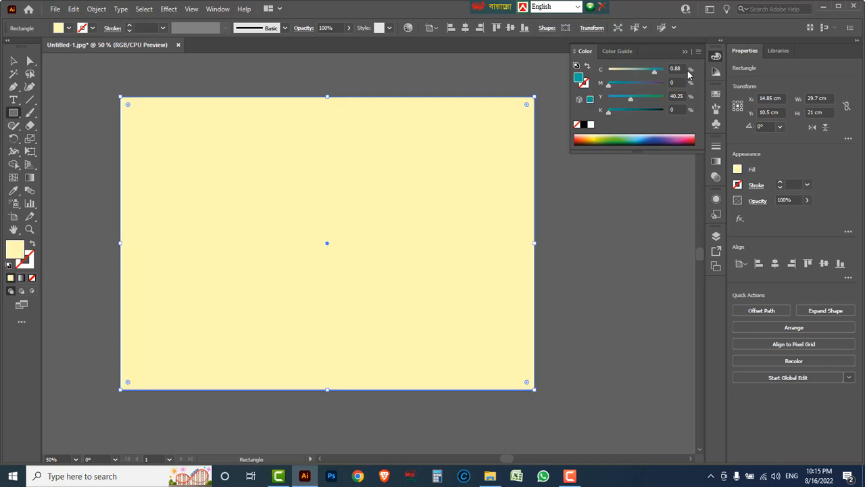
{"action": "left_click_drag", "start_coordinate": [613, 85], "coordinate": [663, 85]}
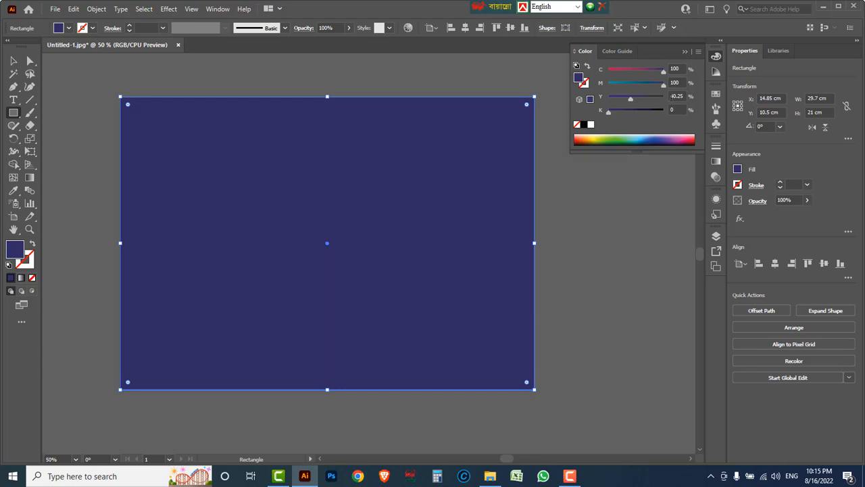
{"action": "left_click", "coordinate": [671, 96]}
{"action": "left_click_drag", "start_coordinate": [609, 113], "coordinate": [624, 111]}
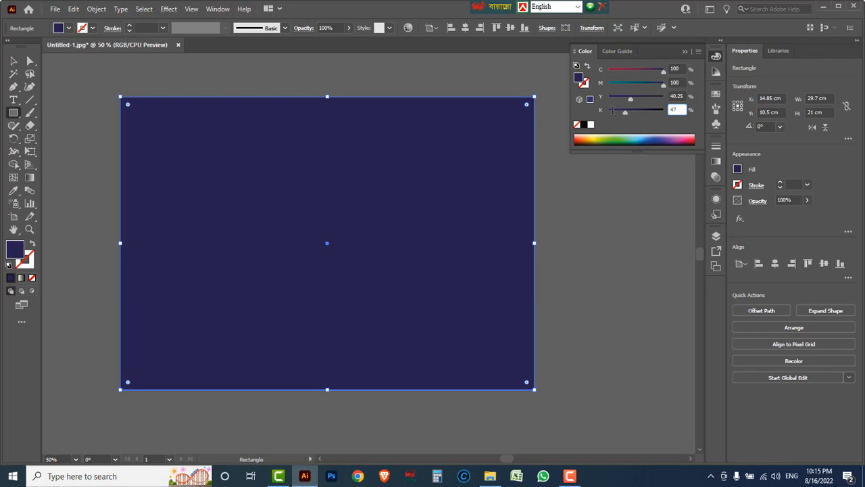
{"action": "key", "text": "Return"}
Send the navy rectangle to the back behind the blended S and deselect it
{"action": "right_click", "coordinate": [420, 185]}
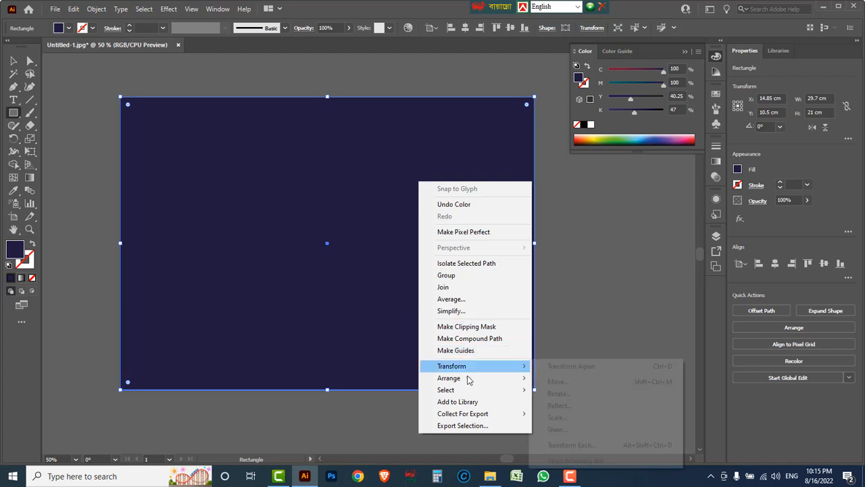
{"action": "mouse_move", "coordinate": [456, 385]}
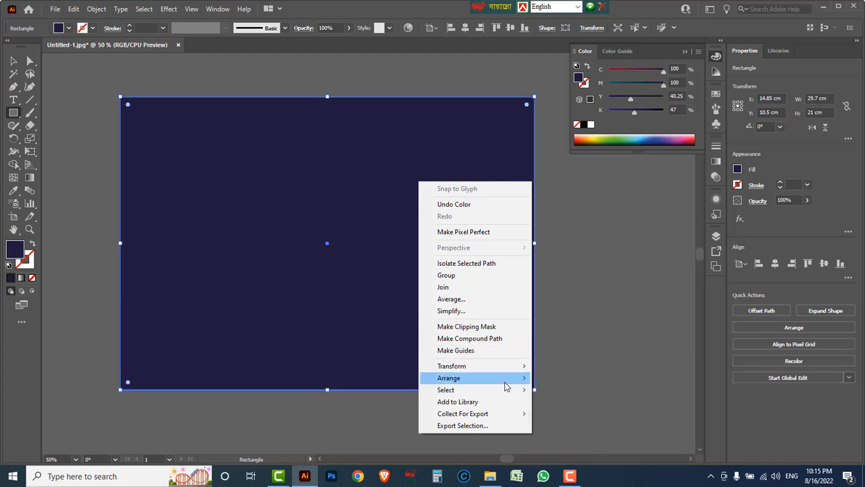
{"action": "mouse_move", "coordinate": [495, 380]}
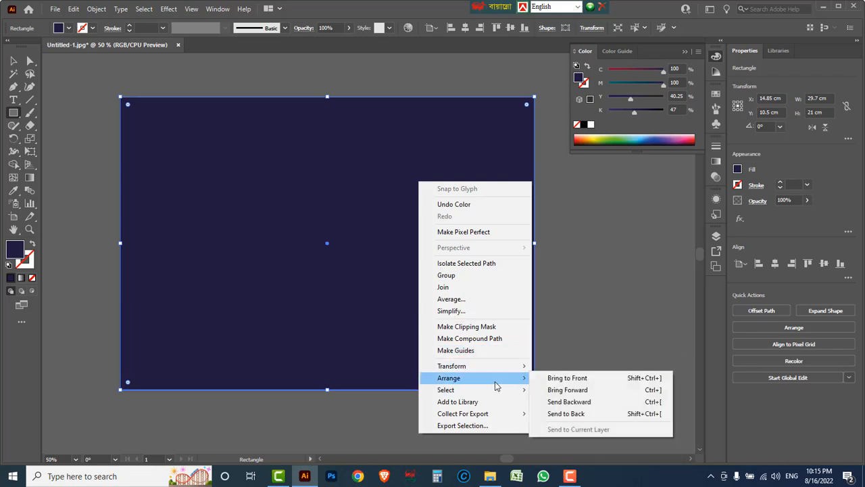
{"action": "left_click", "coordinate": [574, 414]}
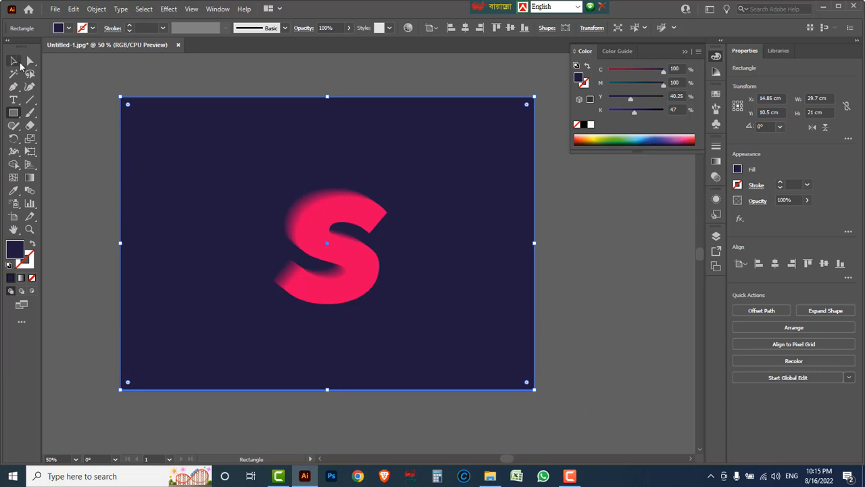
{"action": "left_click", "coordinate": [14, 61]}
{"action": "left_click", "coordinate": [97, 145]}
Examine the S's blended shadow edges up close against the navy background, with the color controls collapsed
{"action": "key", "text": "z"}
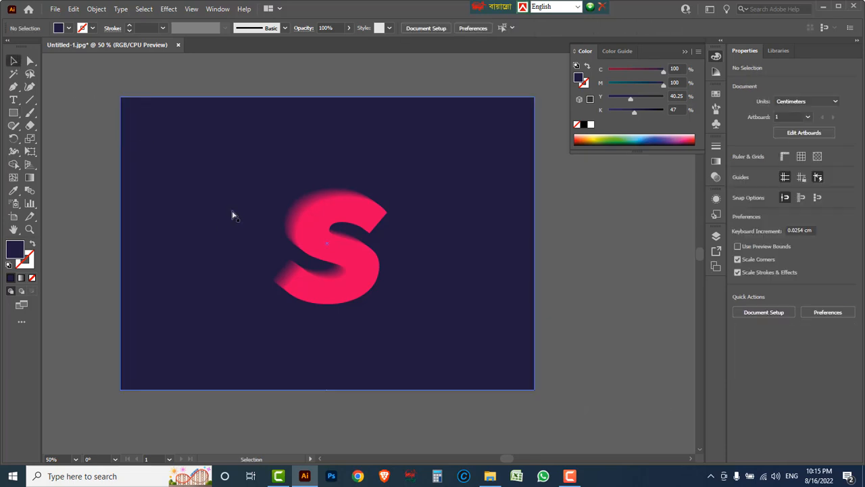
{"action": "left_click_drag", "start_coordinate": [276, 196], "coordinate": [449, 320]}
{"action": "left_click_drag", "start_coordinate": [128, 82], "coordinate": [482, 351]}
{"action": "key", "text": "c"}
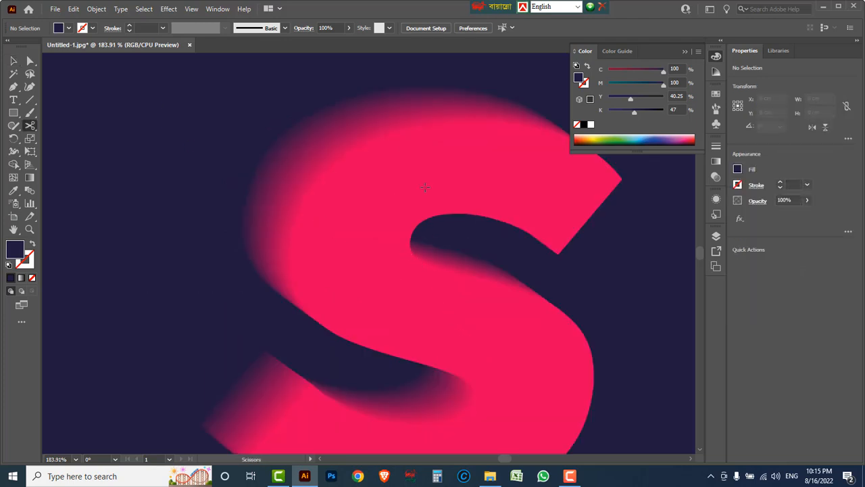
{"action": "left_click_drag", "start_coordinate": [423, 182], "coordinate": [391, 194]}
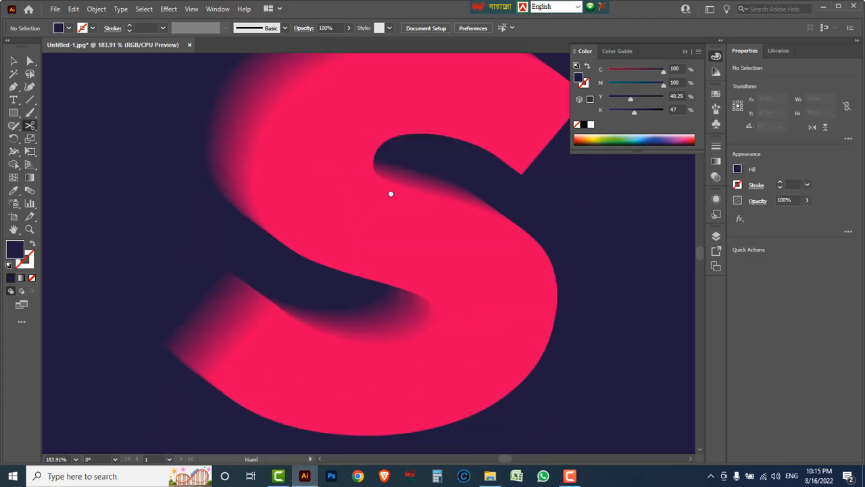
{"action": "left_click_drag", "start_coordinate": [442, 302], "coordinate": [384, 329]}
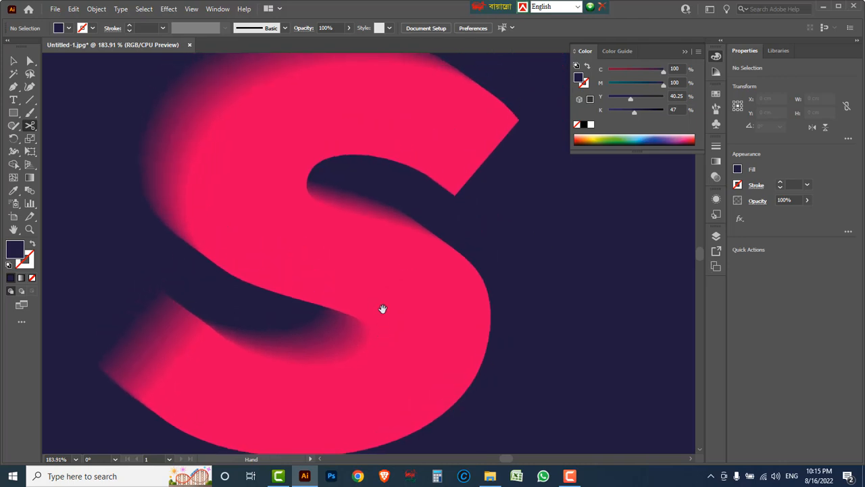
{"action": "left_click", "coordinate": [685, 52]}
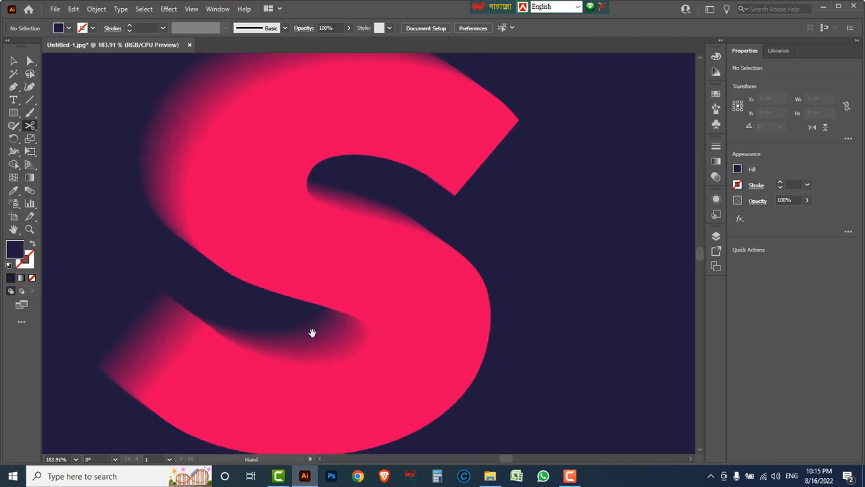
{"action": "left_click_drag", "start_coordinate": [312, 332], "coordinate": [365, 292]}
{"action": "left_click_drag", "start_coordinate": [344, 340], "coordinate": [369, 317]}
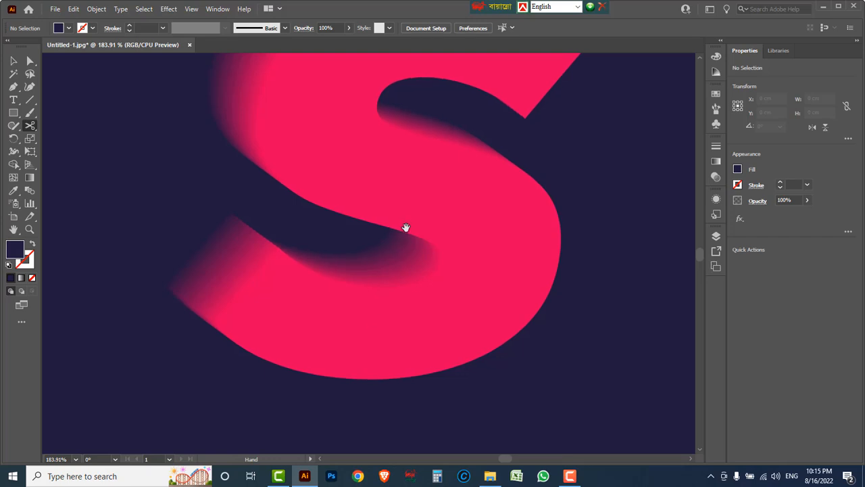
{"action": "left_click_drag", "start_coordinate": [404, 201], "coordinate": [392, 294]}
{"action": "left_click_drag", "start_coordinate": [367, 202], "coordinate": [350, 254]}
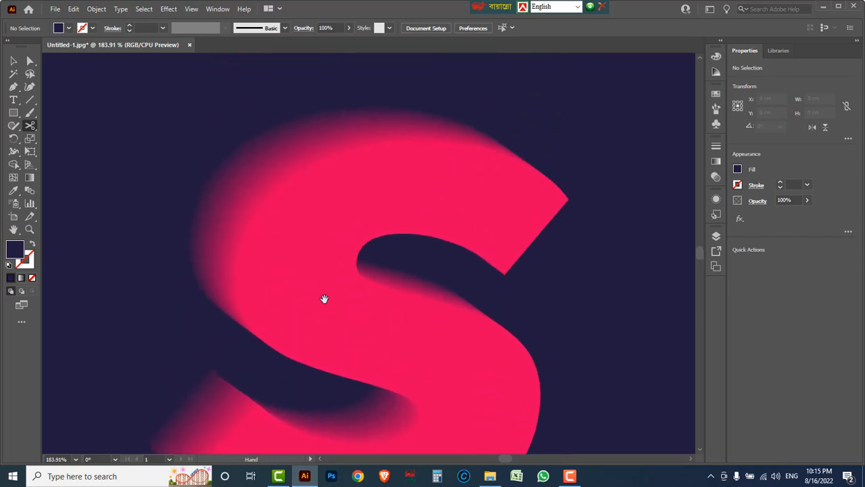
{"action": "left_click_drag", "start_coordinate": [309, 284], "coordinate": [381, 254]}
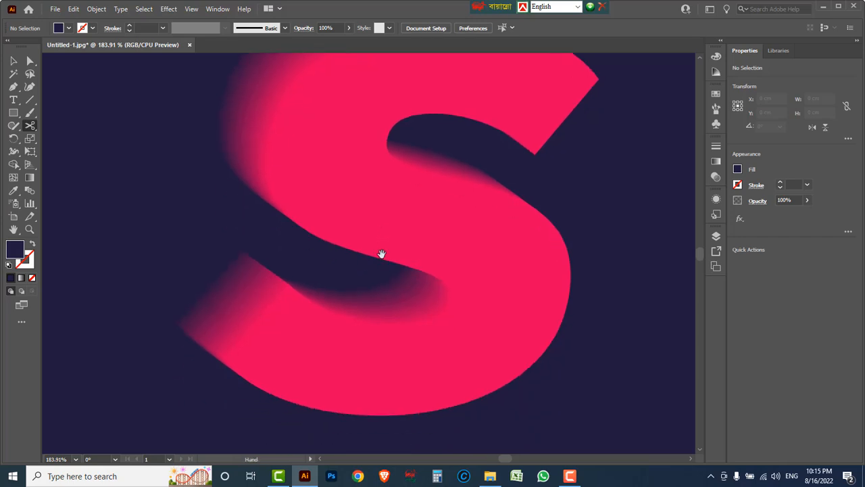
{"action": "left_click_drag", "start_coordinate": [363, 217], "coordinate": [351, 278]}
{"action": "left_click_drag", "start_coordinate": [332, 189], "coordinate": [332, 251]}
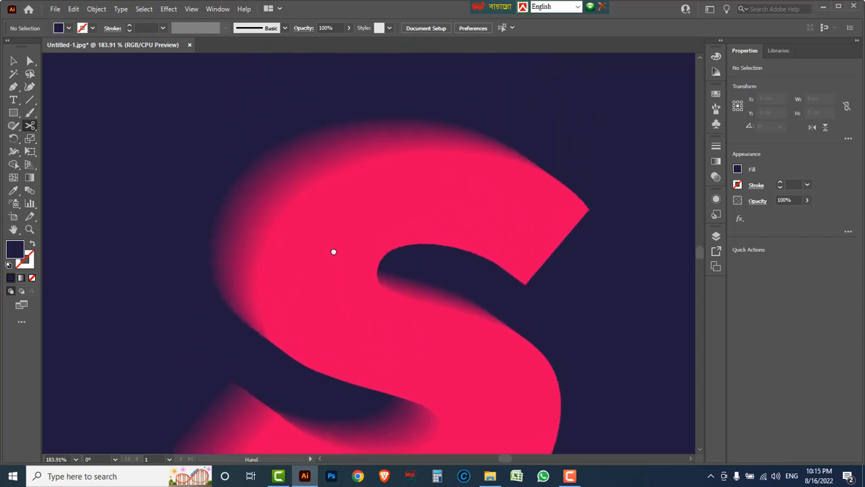
{"action": "left_click_drag", "start_coordinate": [332, 310], "coordinate": [345, 227]}
{"action": "key", "text": "space"}
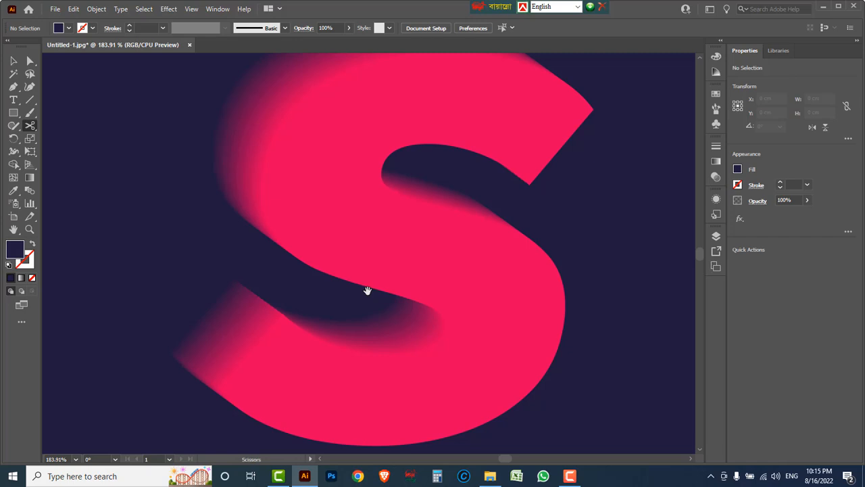